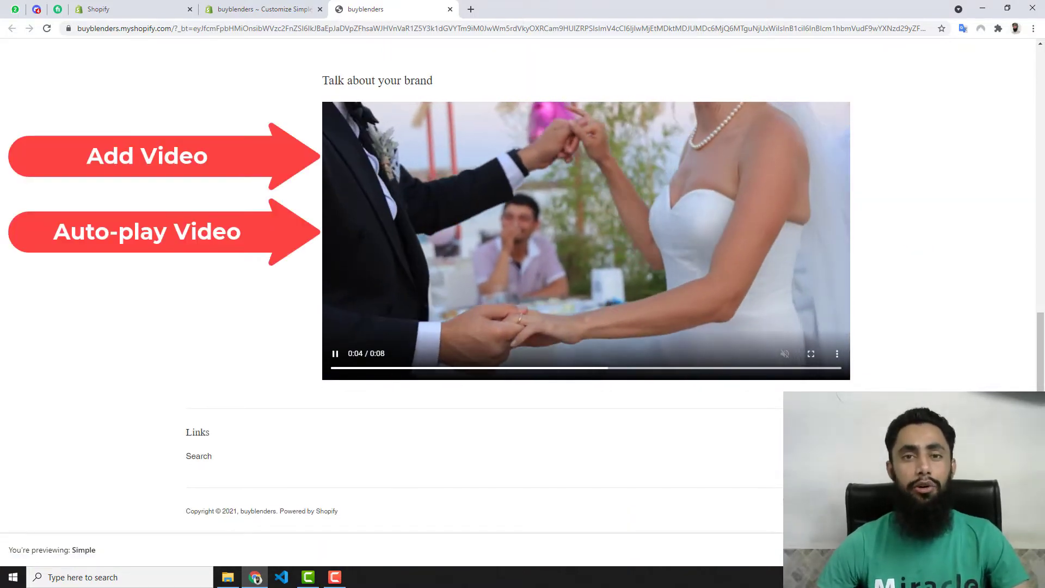
Step: Inspect the homepage video element in DevTools to reveal its muted, autoplay, playsinline and controls attributes
scroll(685, 388, "up", 1)
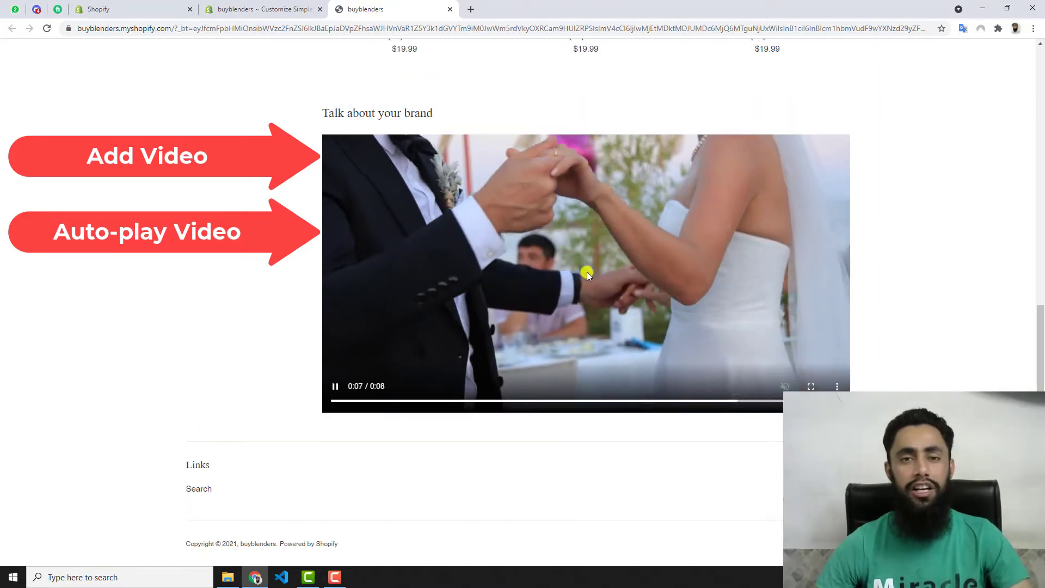
right_click(538, 177)
left_click(580, 290)
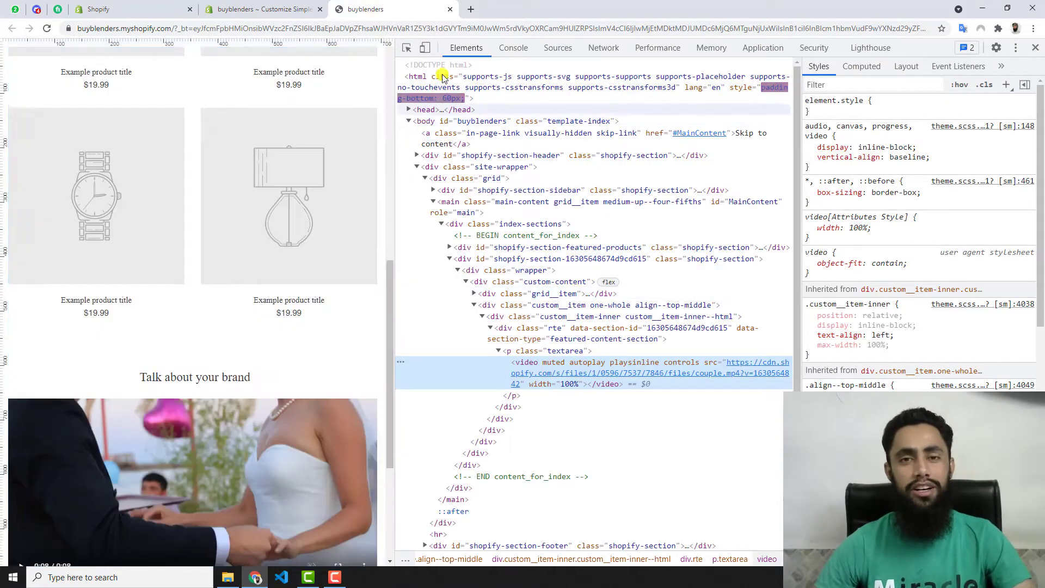
Step: Preview the storefront as a Galaxy S5 in device mode, reload it and scroll to the video
left_click(425, 47)
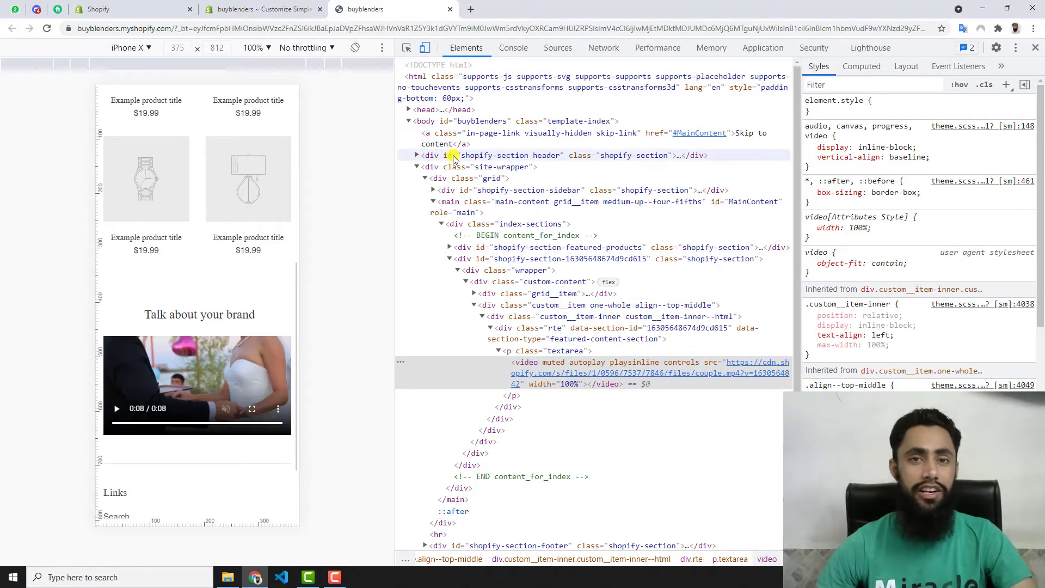
left_click(127, 48)
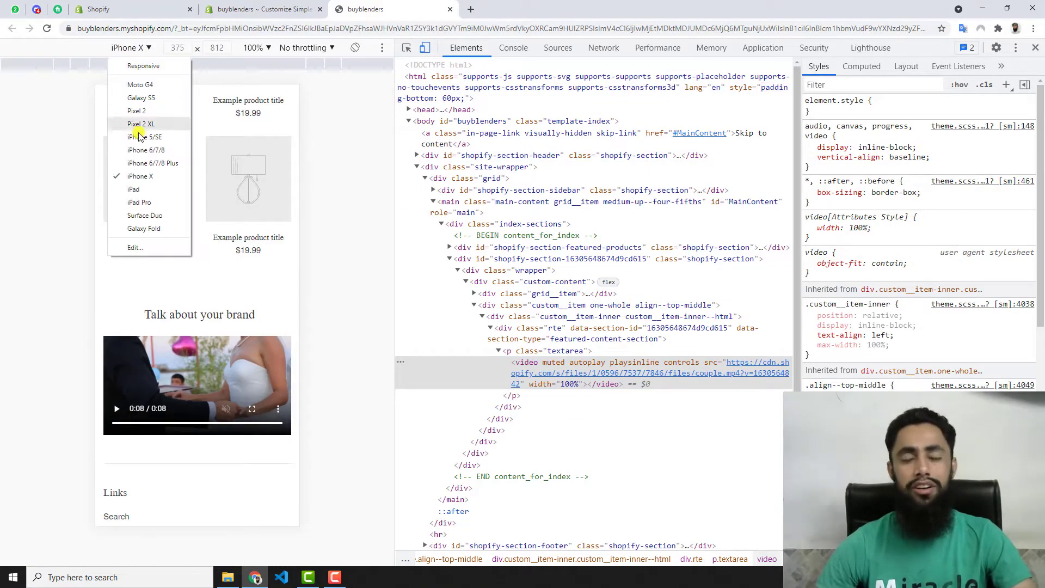
left_click(140, 98)
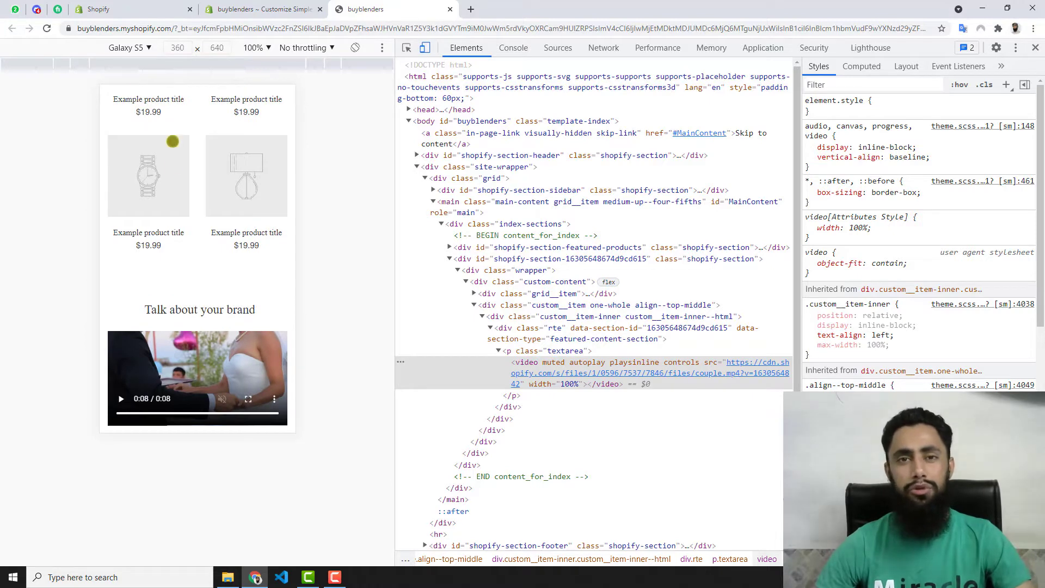
left_click(46, 29)
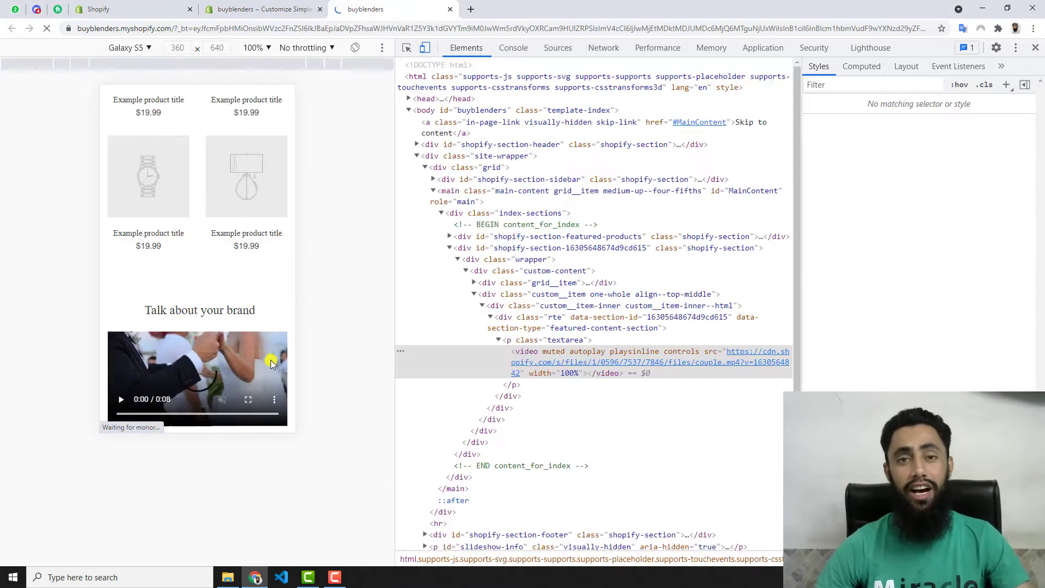
scroll(177, 291, "down", 3)
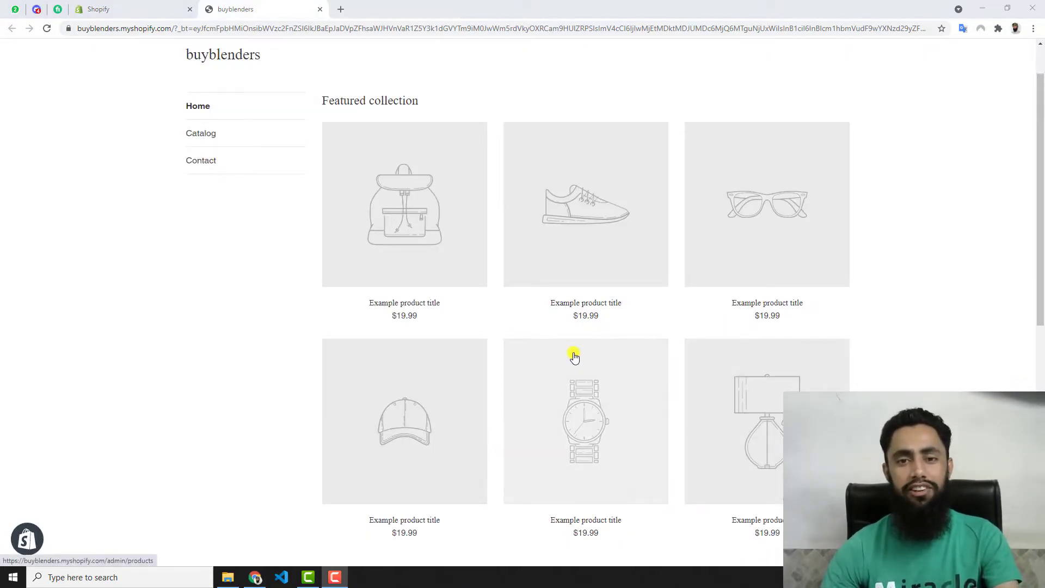
Step: Scroll down to the wedding video, replay it from the start, then pause it
scroll(573, 356, "down", 7)
scroll(574, 356, "down", 2)
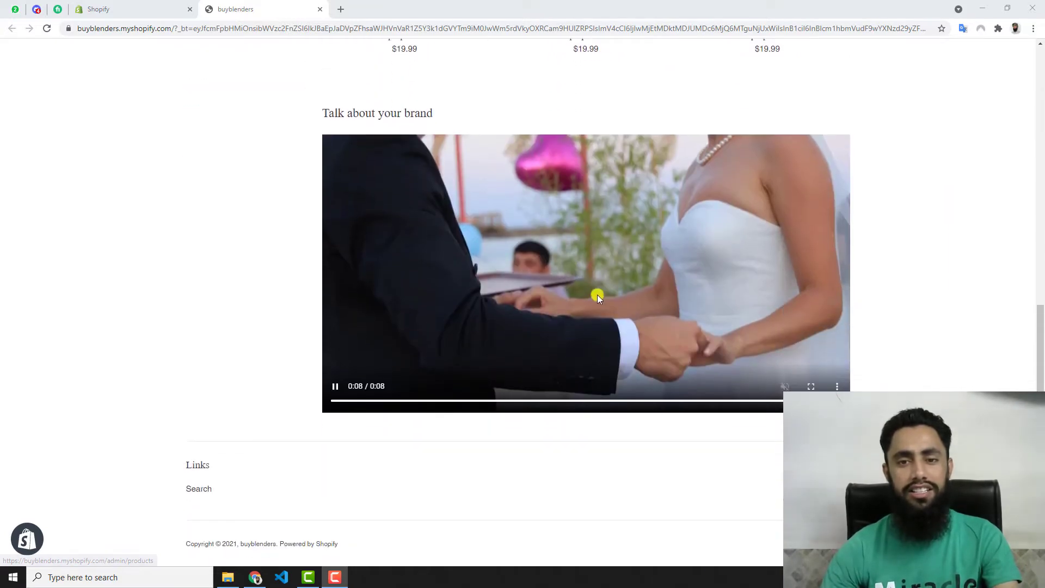
left_click(579, 300)
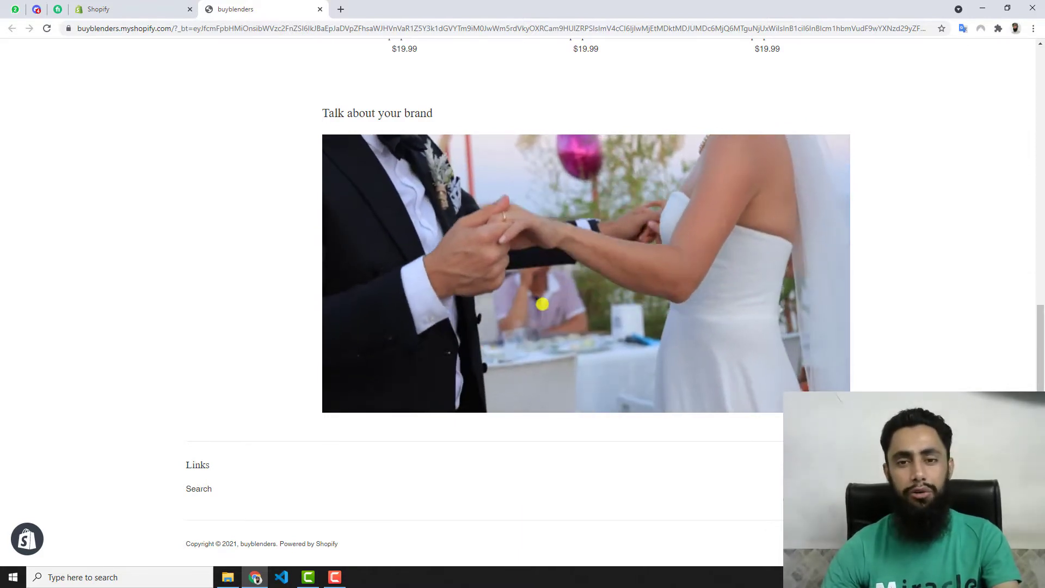
left_click(545, 269)
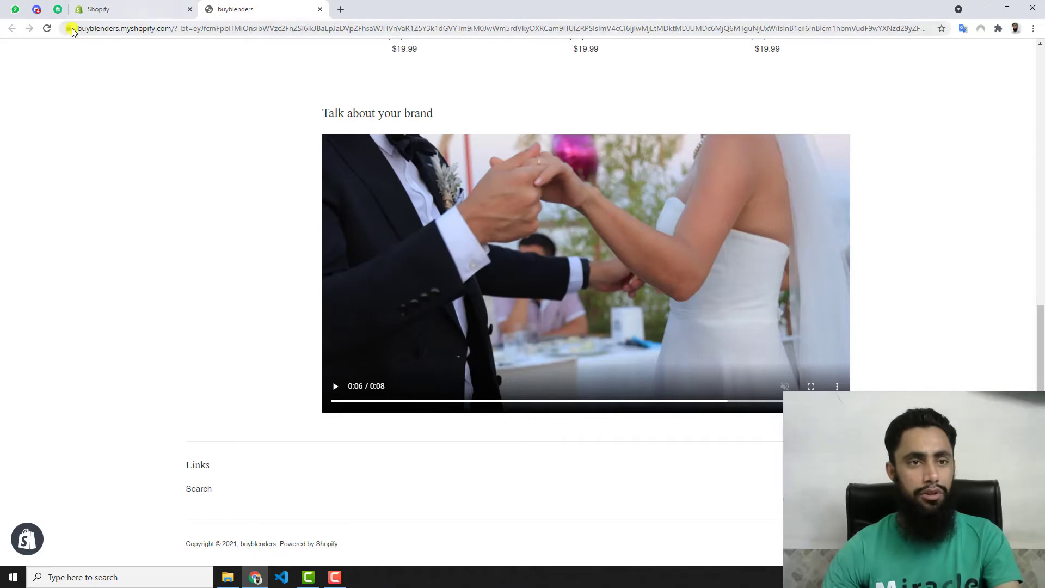
Step: Reload the storefront homepage and switch back to the Shopify admin tab
left_click(47, 28)
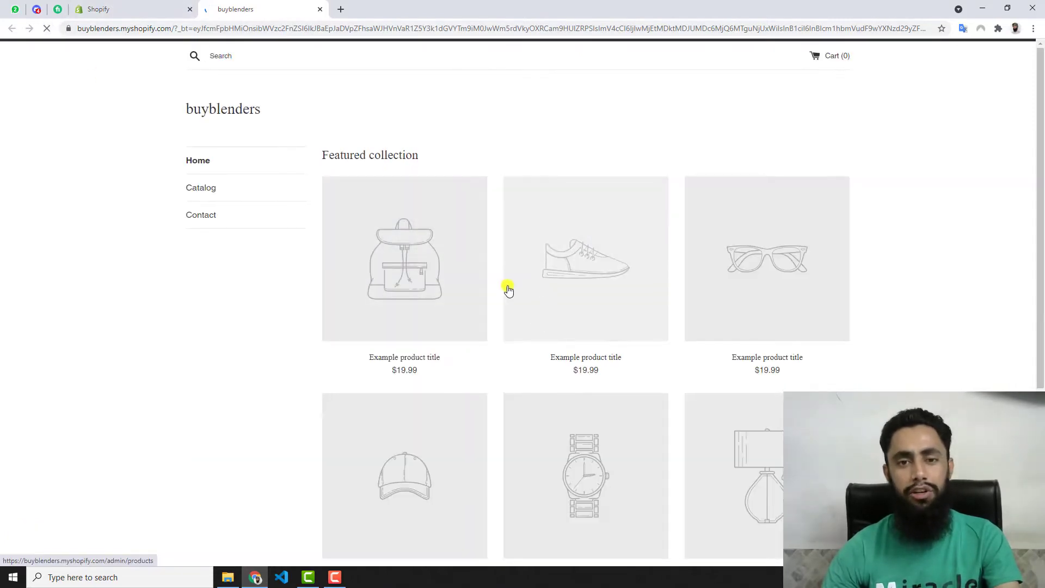
scroll(495, 268, "up", 5)
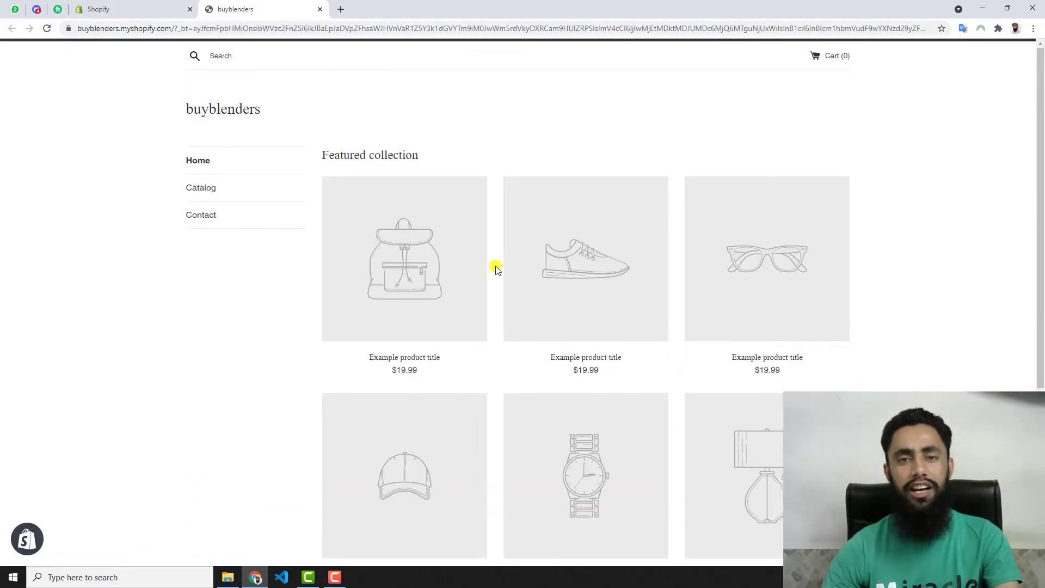
left_click(137, 8)
Step: Go to Settings > Files and delete the couple MP4, confirming the deletion
left_click(48, 86)
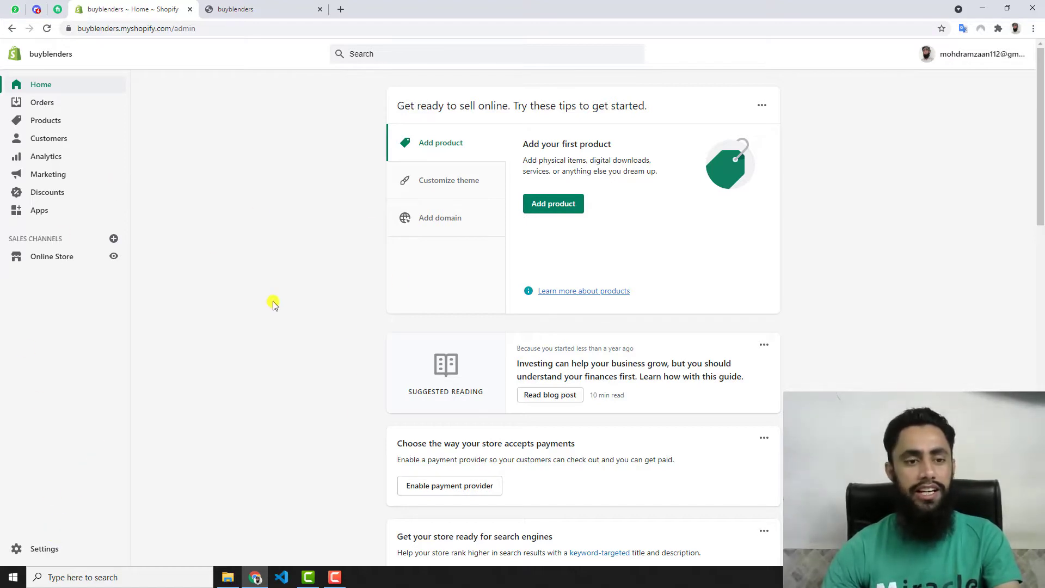
left_click(45, 550)
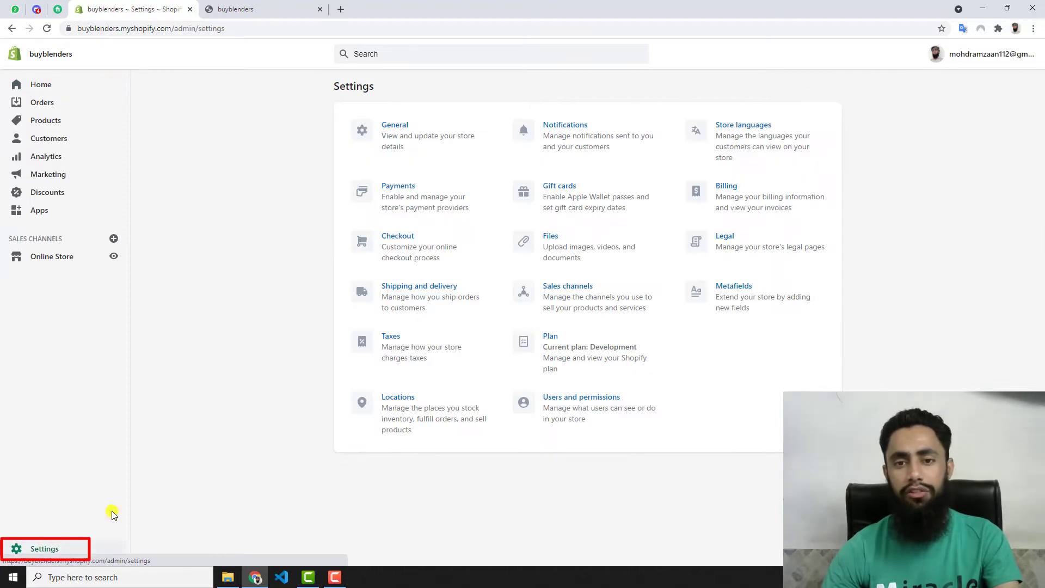
left_click(550, 247)
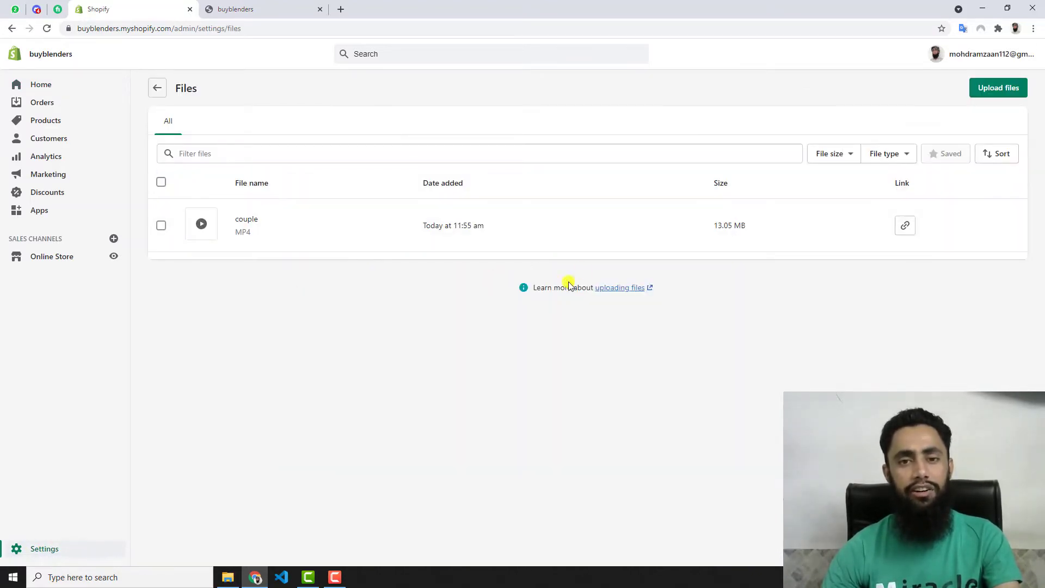
left_click(162, 225)
left_click(253, 181)
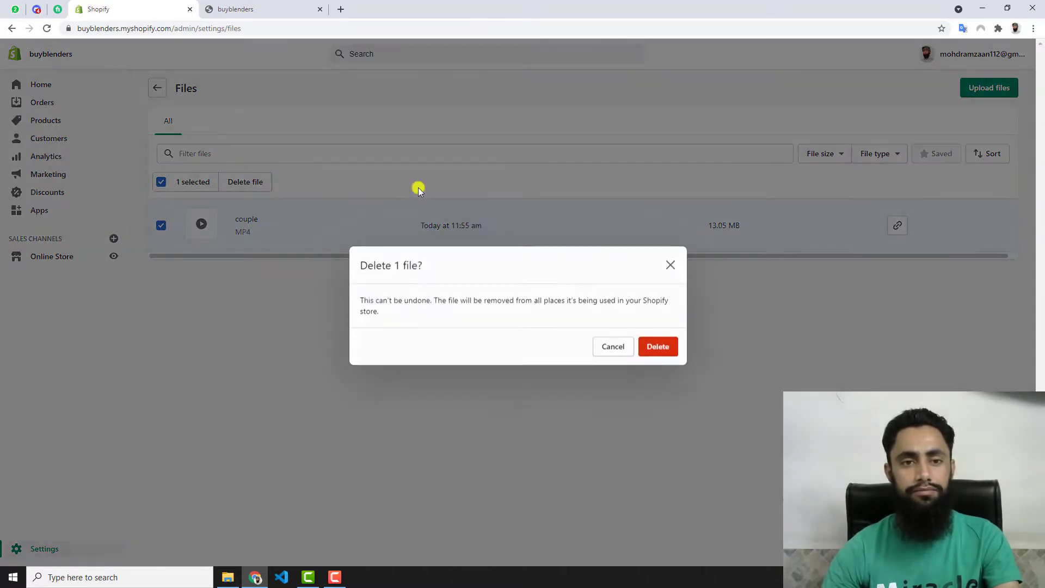
left_click(648, 349)
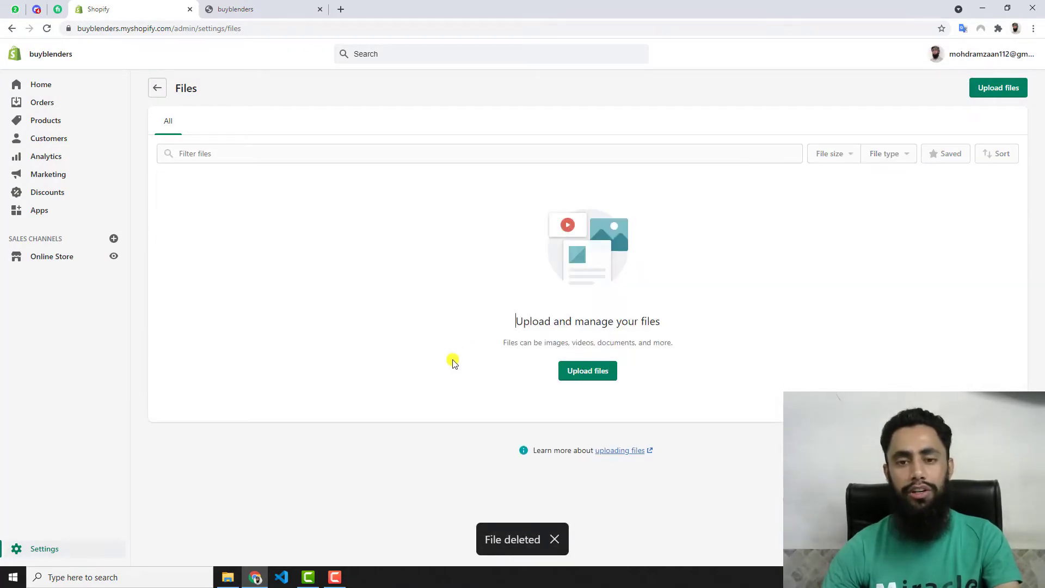
Step: Upload couple.mp4 from the Downloads folder to the store's Files
left_click(589, 371)
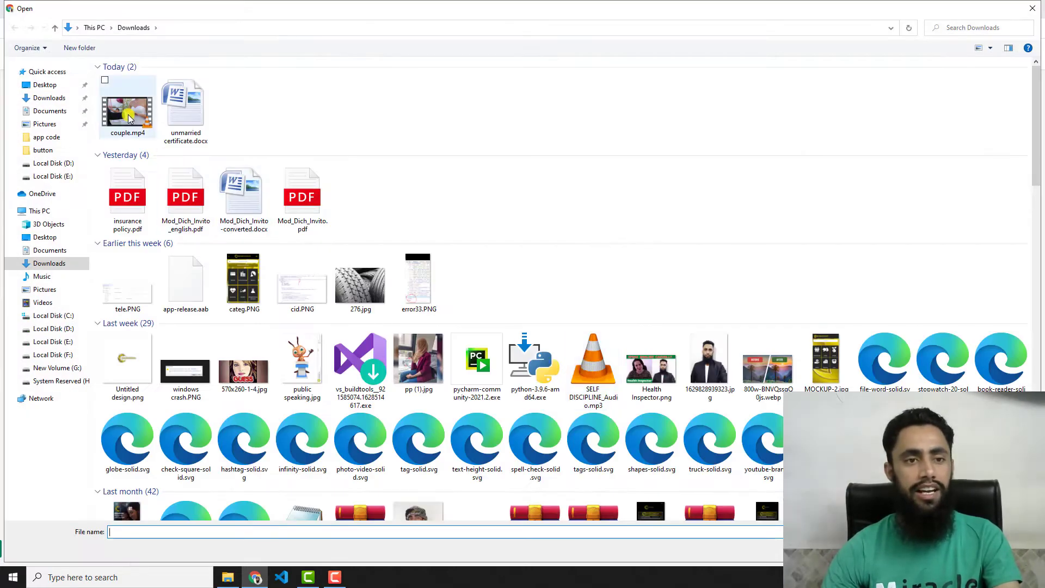
double_click(129, 114)
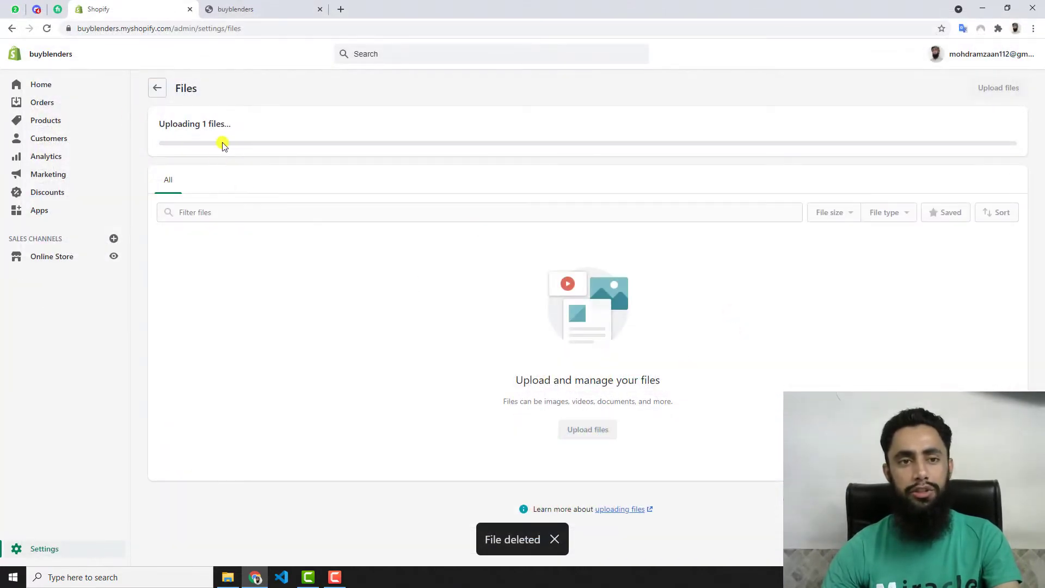
left_click_drag(233, 126, 154, 126)
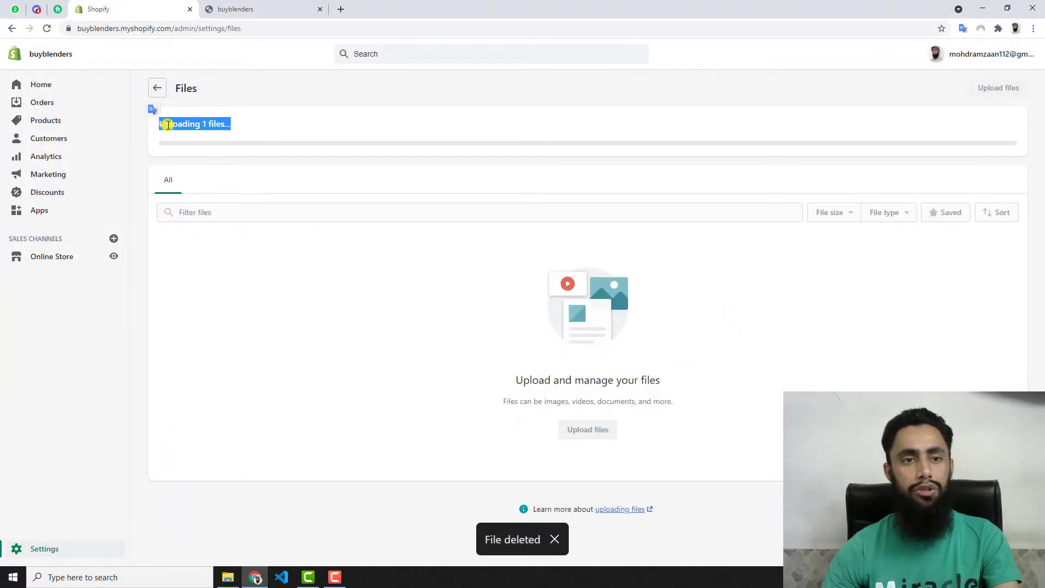
left_click(217, 128)
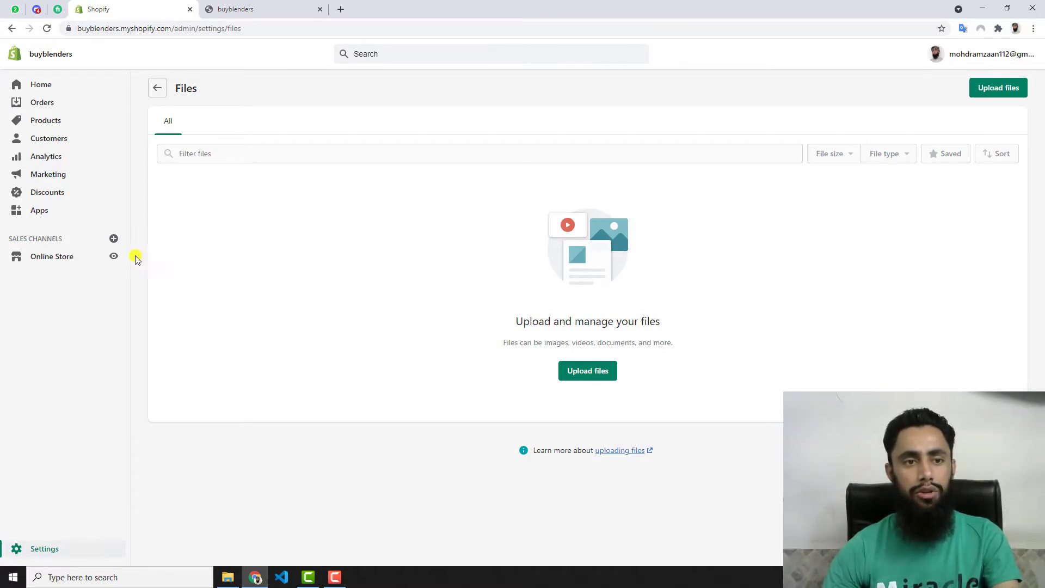
Step: Open the current Simple theme in the theme editor from Online Store themes
left_click(52, 257)
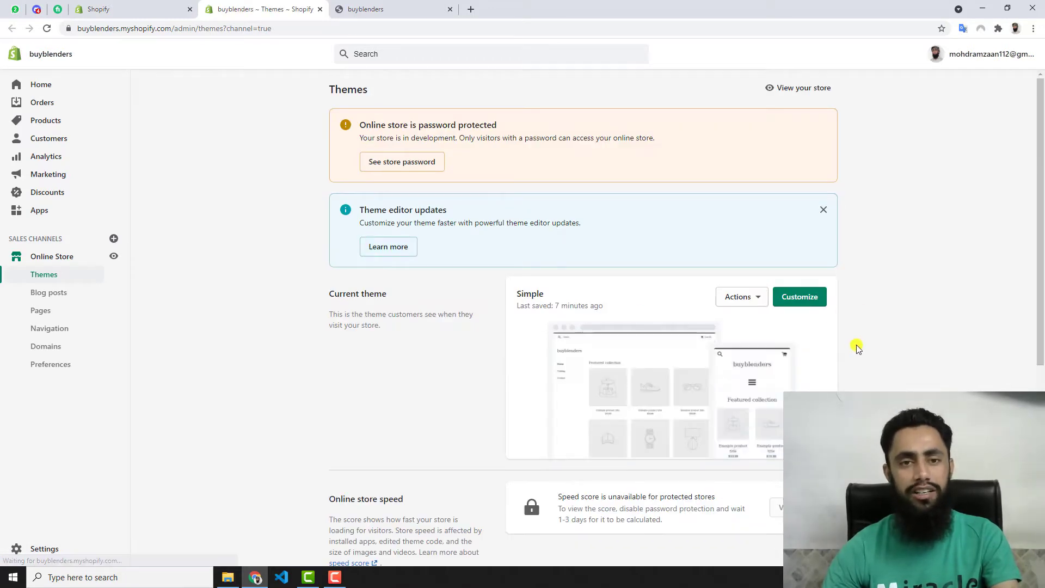
left_click(799, 299)
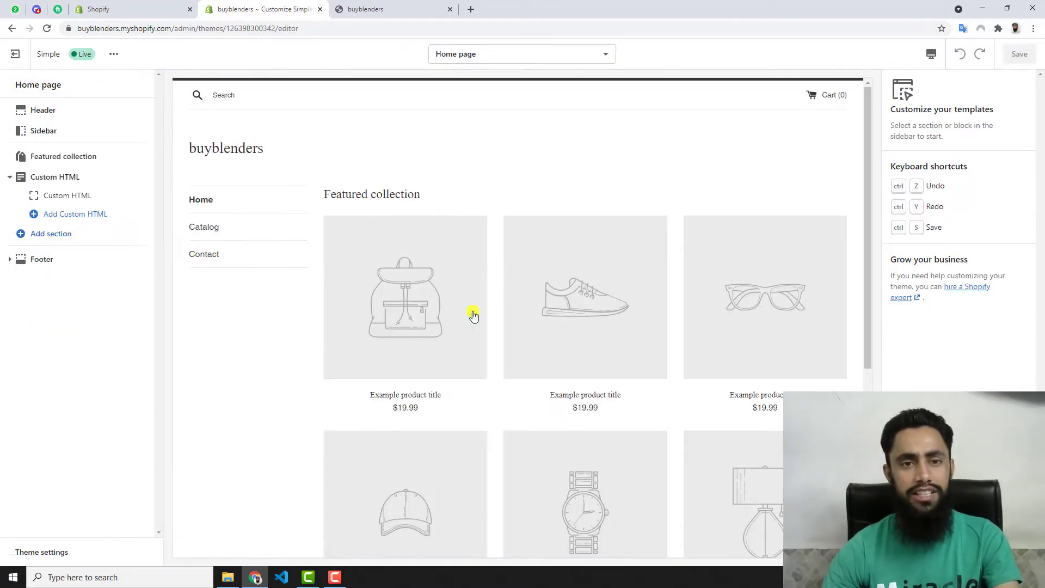
scroll(604, 331, "down", 6)
scroll(604, 331, "up", 5)
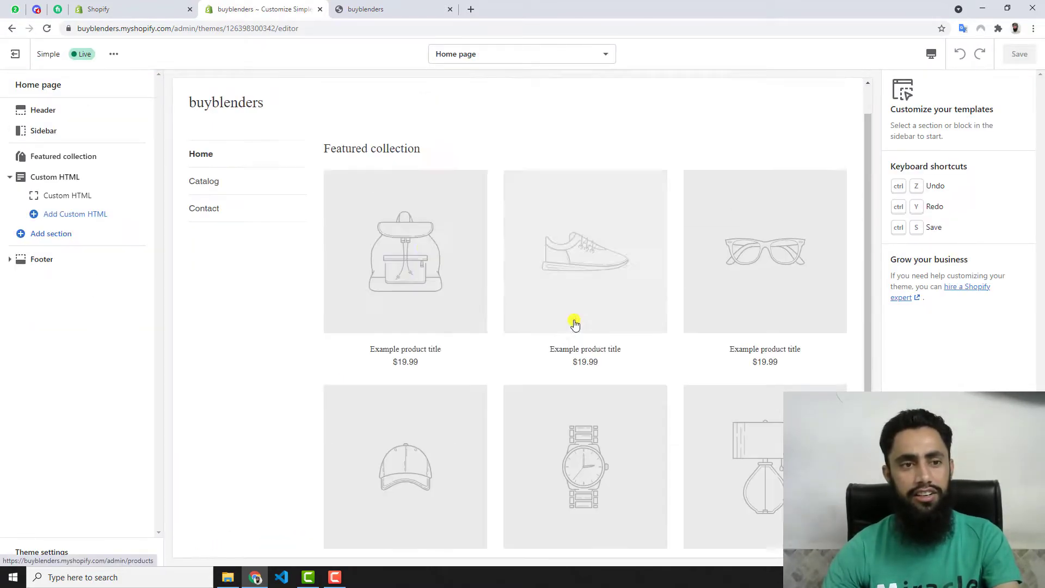
Step: Remove the Custom HTML block, then the whole Custom HTML section, from the home page
left_click(76, 196)
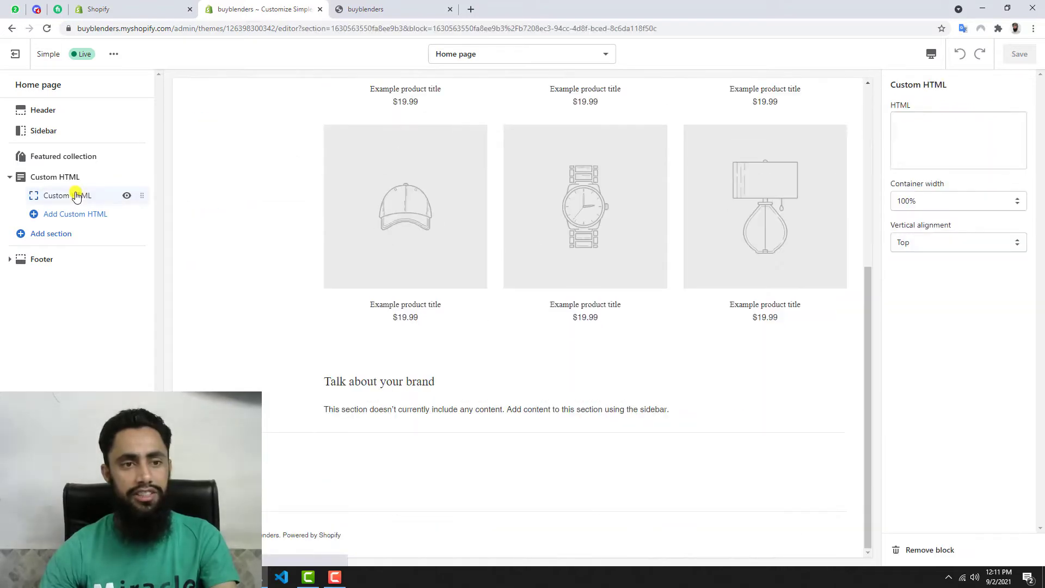
left_click(928, 549)
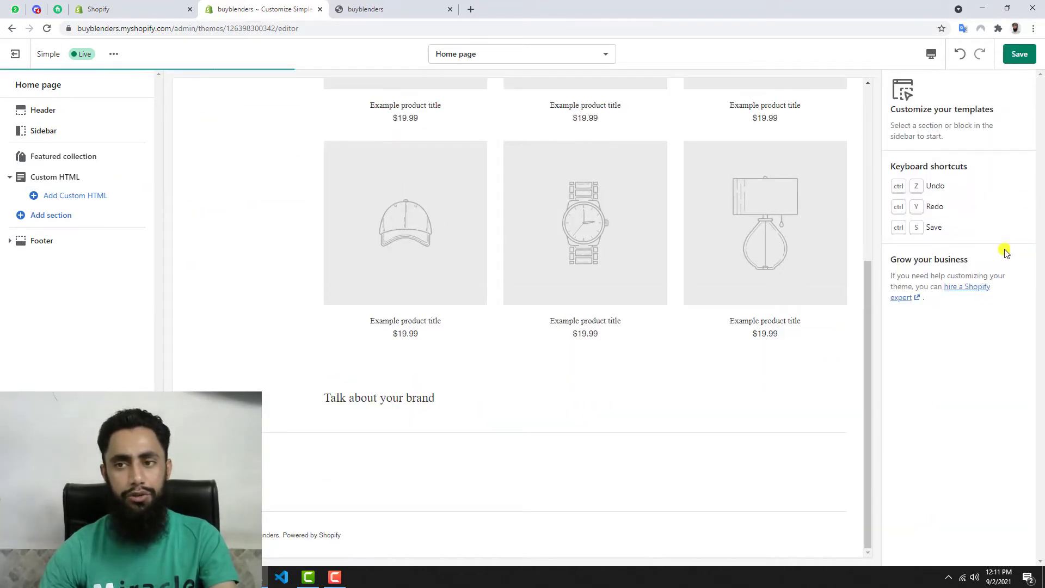
left_click(39, 178)
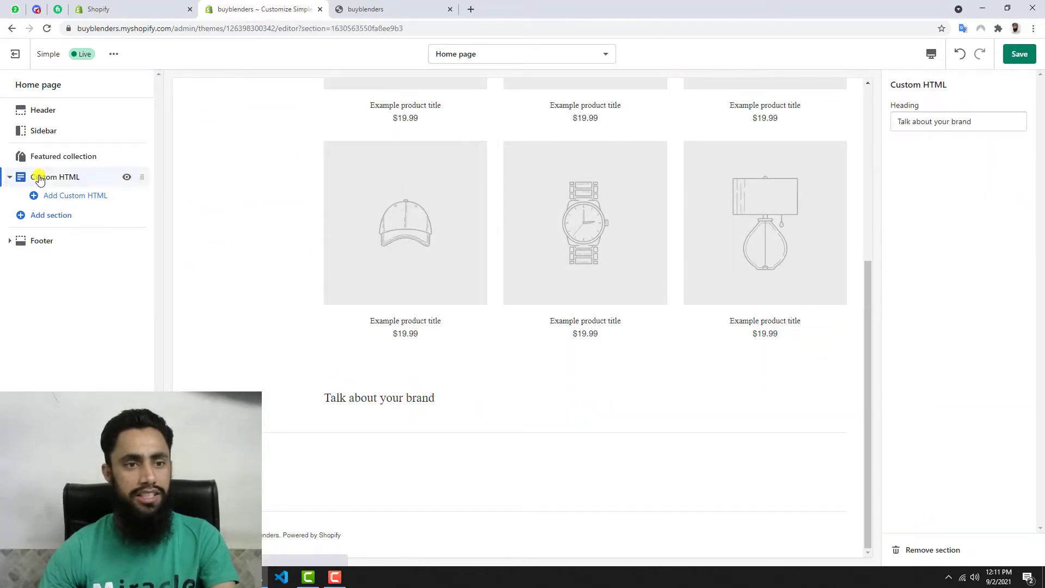
left_click(932, 551)
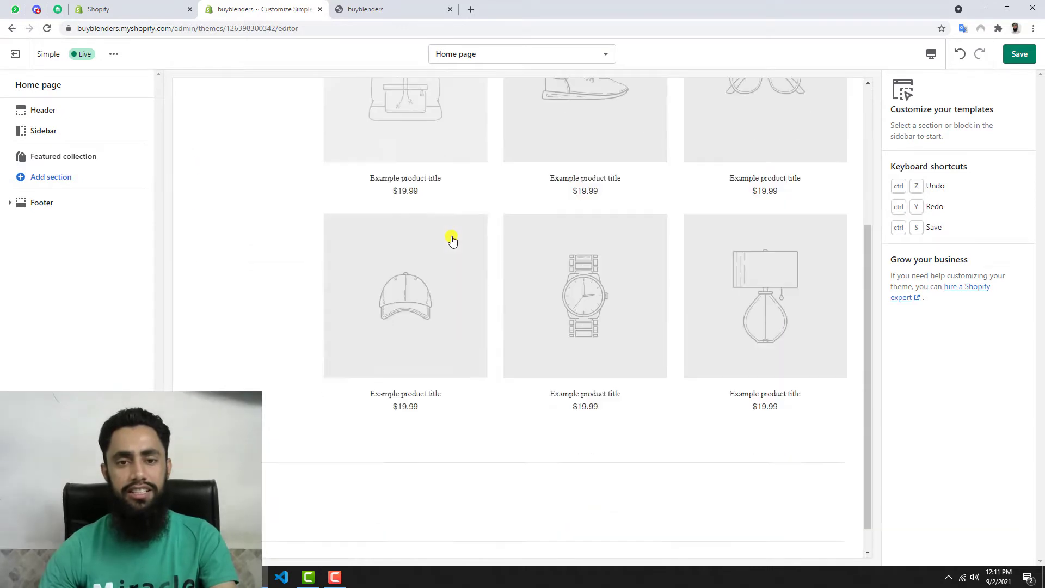
scroll(451, 239, "down", 1)
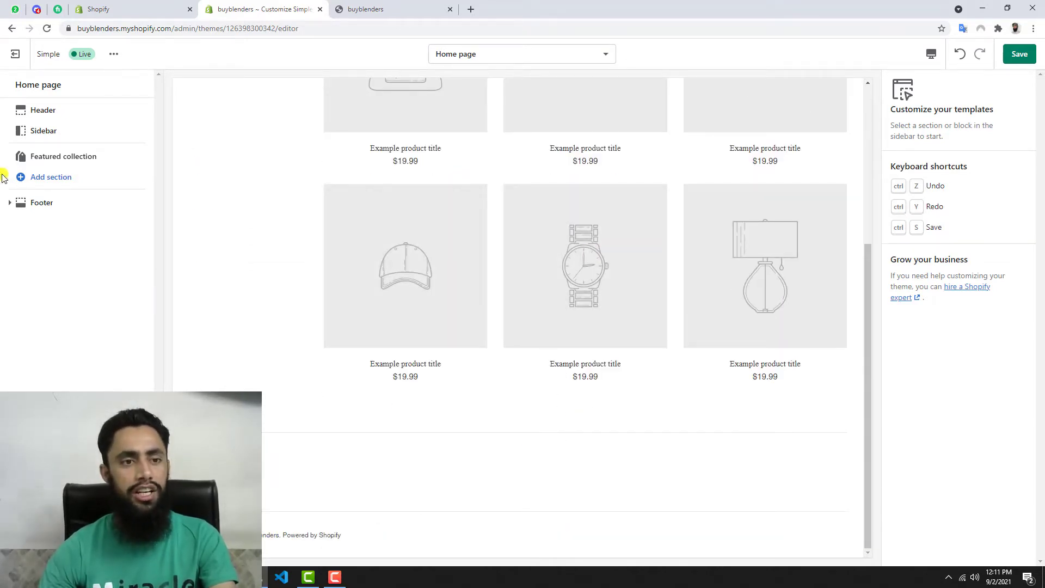
Step: Add a new Custom HTML section to the home page and open its Custom HTML block
left_click(50, 178)
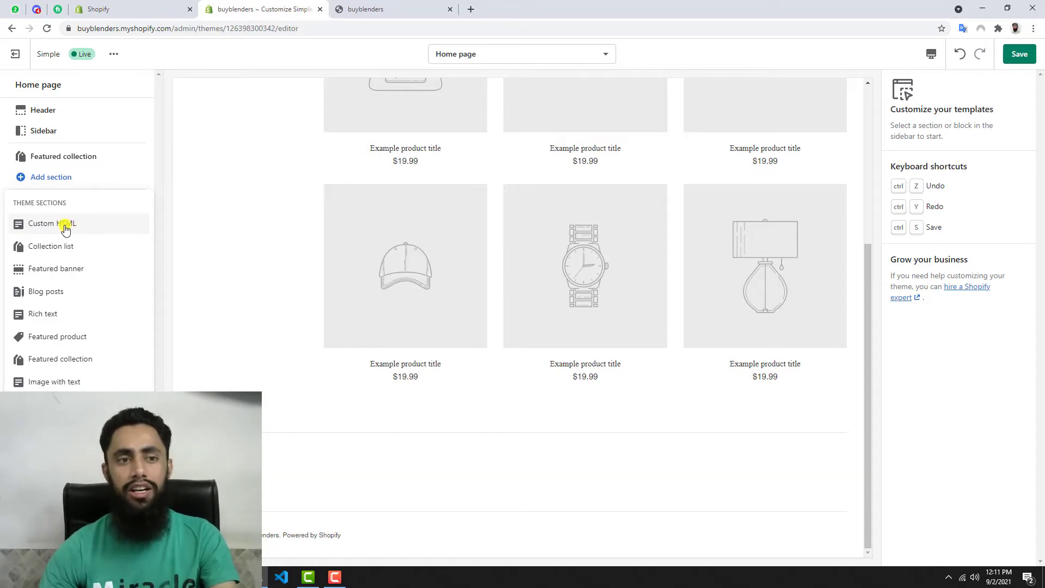
left_click(44, 225)
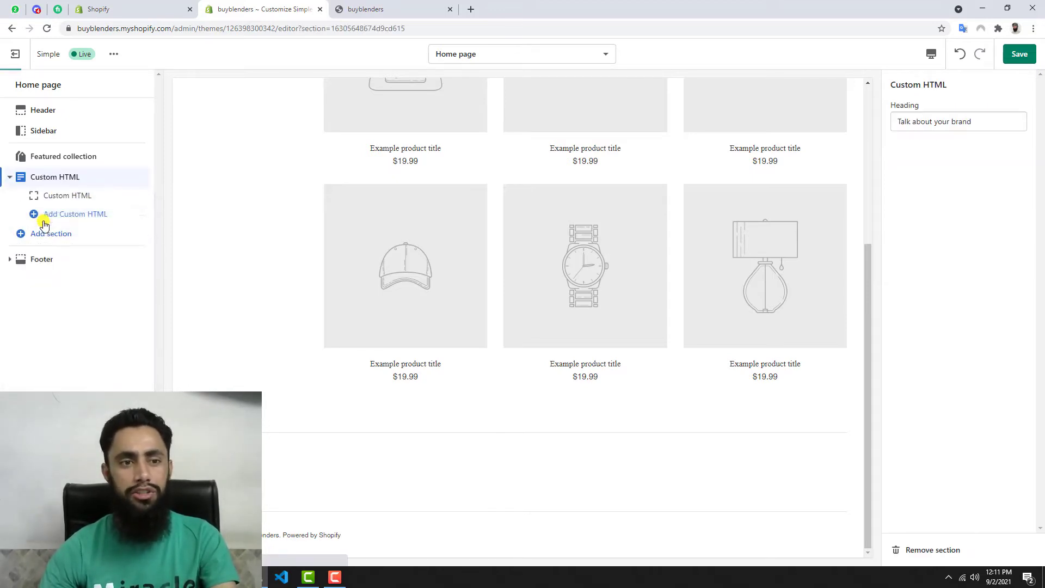
left_click(63, 199)
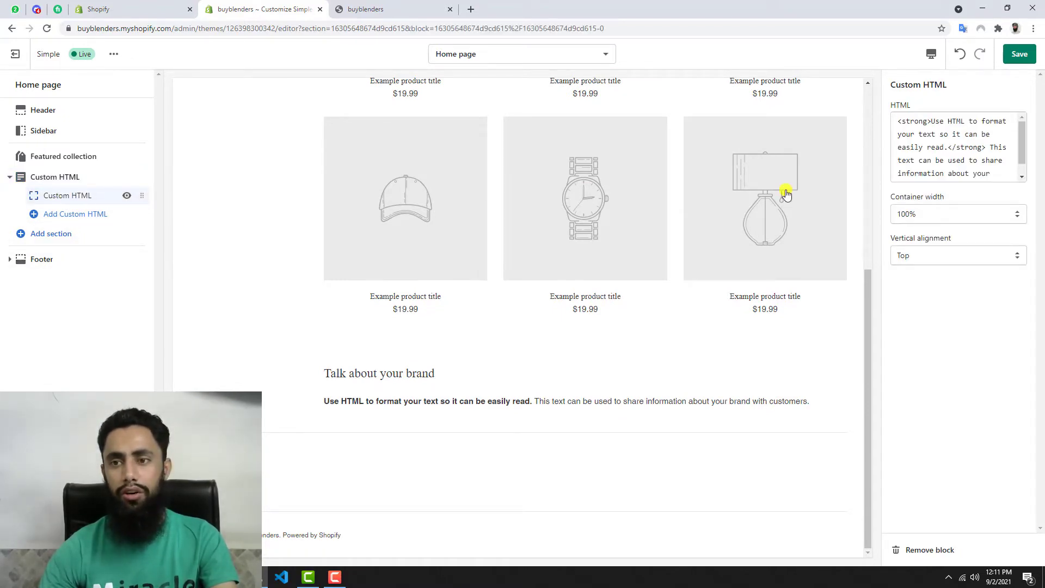
Step: Select all the sample HTML in the block's code box and delete it
left_click_drag(998, 172, 885, 124)
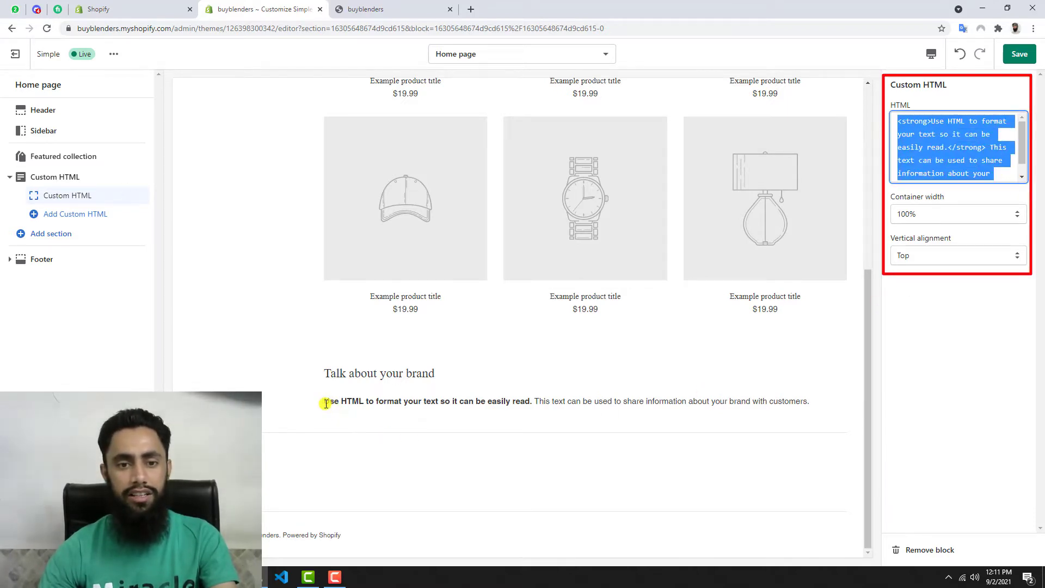
left_click_drag(326, 403, 816, 403)
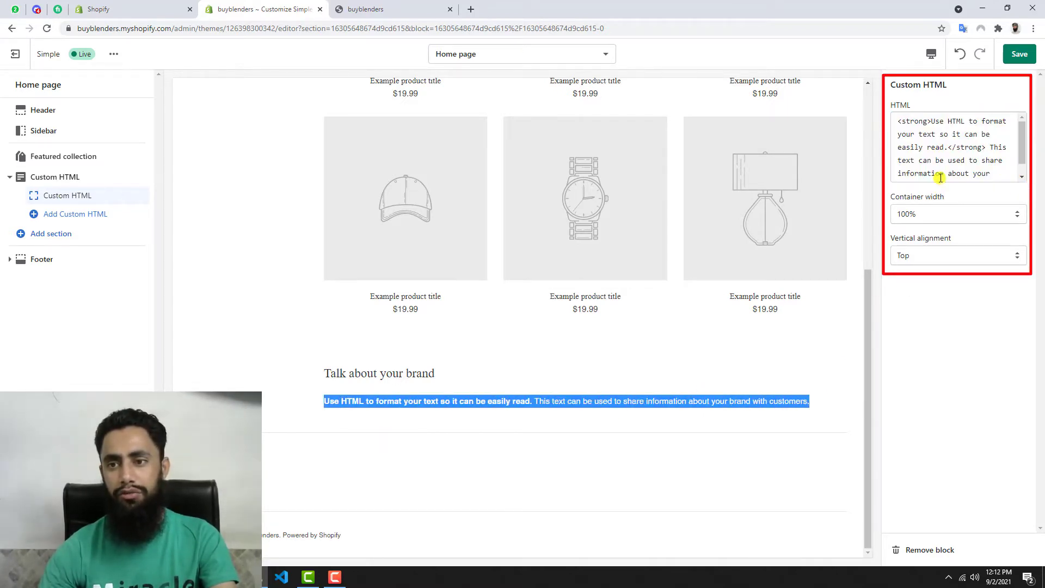
left_click(945, 172)
key("ctrl+a")
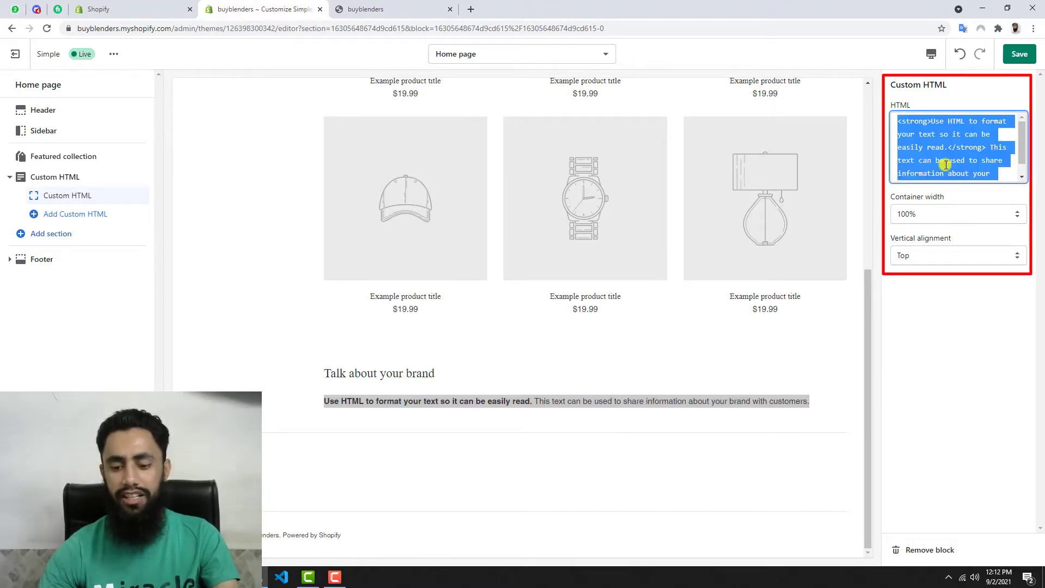
key("BackSpace")
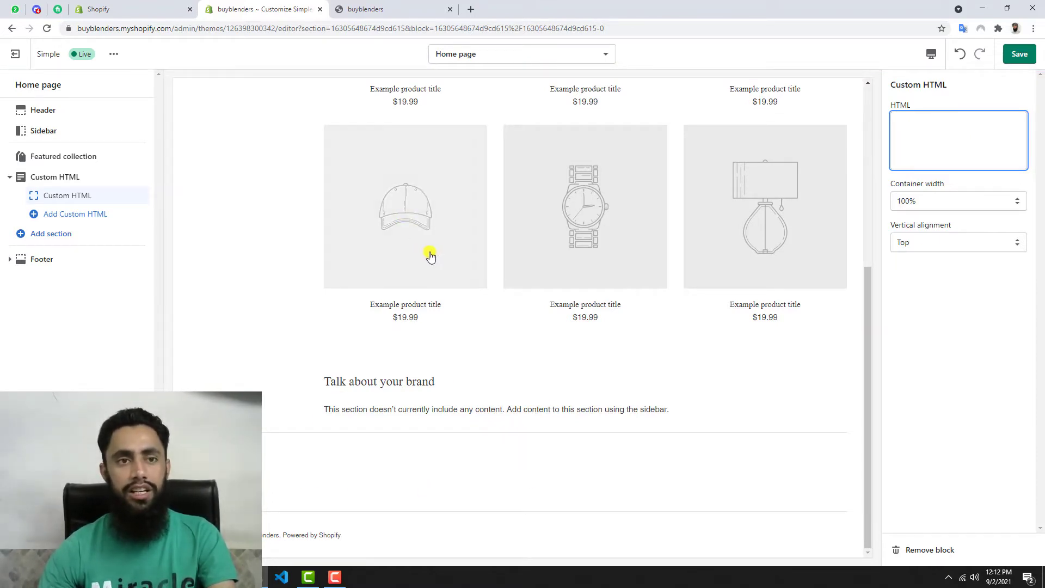
left_click(149, 7)
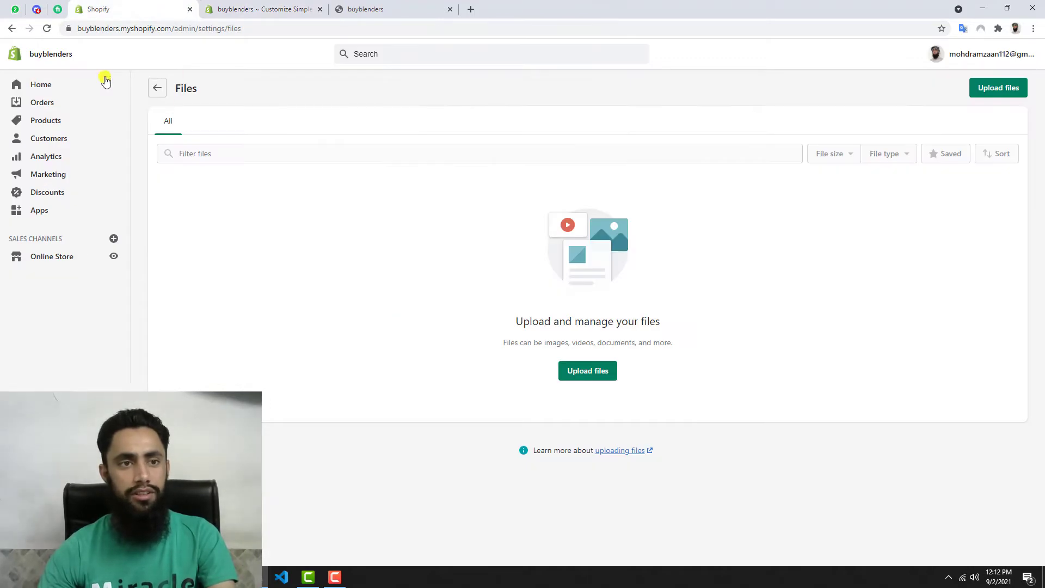
left_click(47, 28)
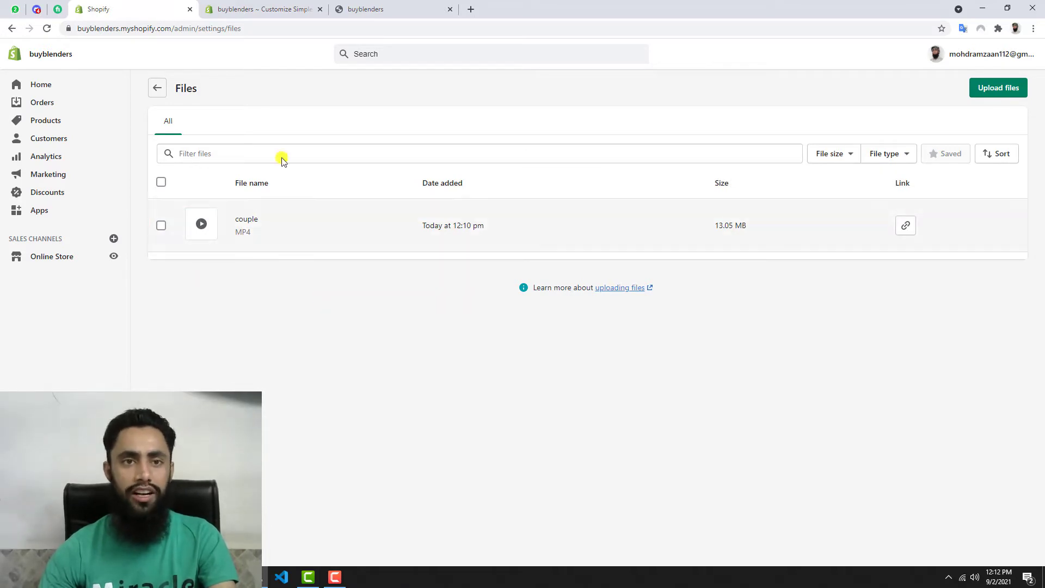
left_click(269, 9)
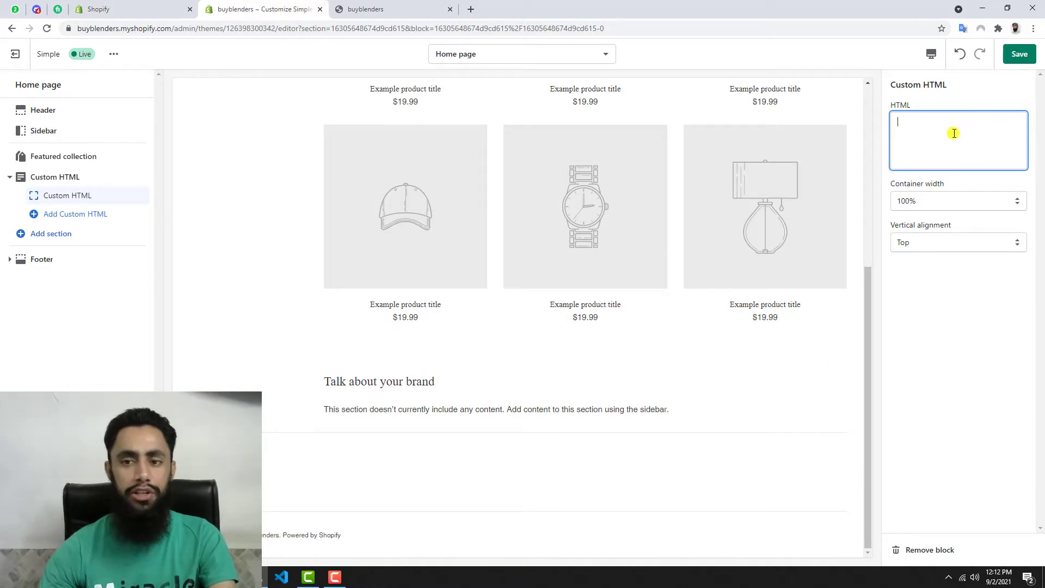
Step: Start the block's HTML by typing an opening '<video src' tag in the code box
type("<>video")
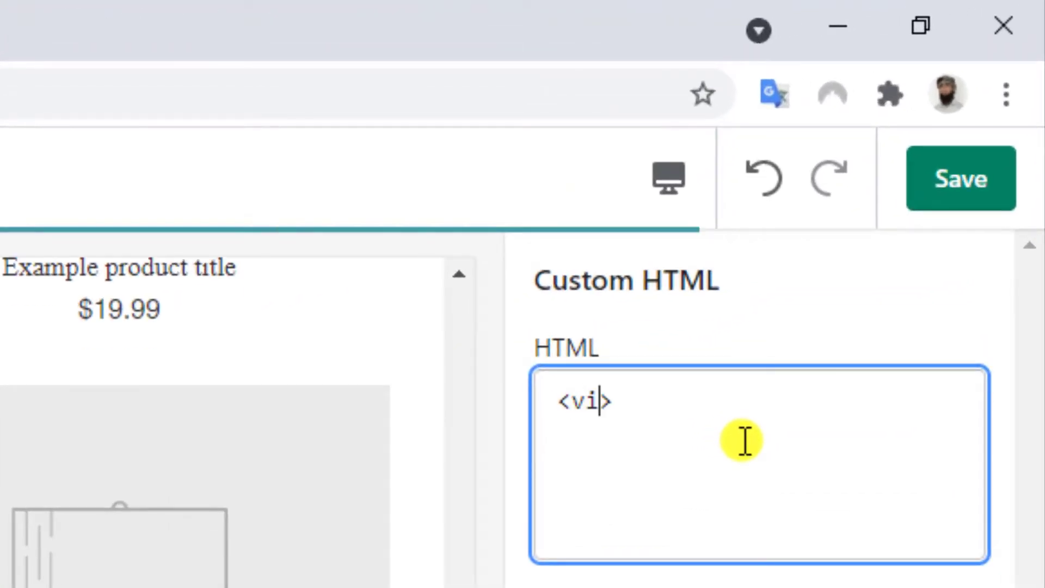
type(" sr")
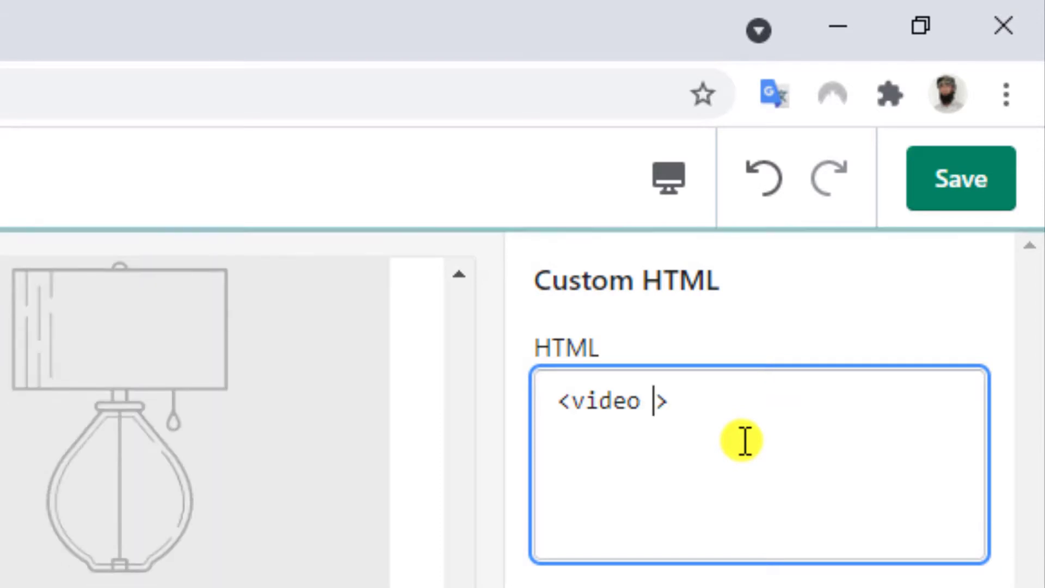
type("c")
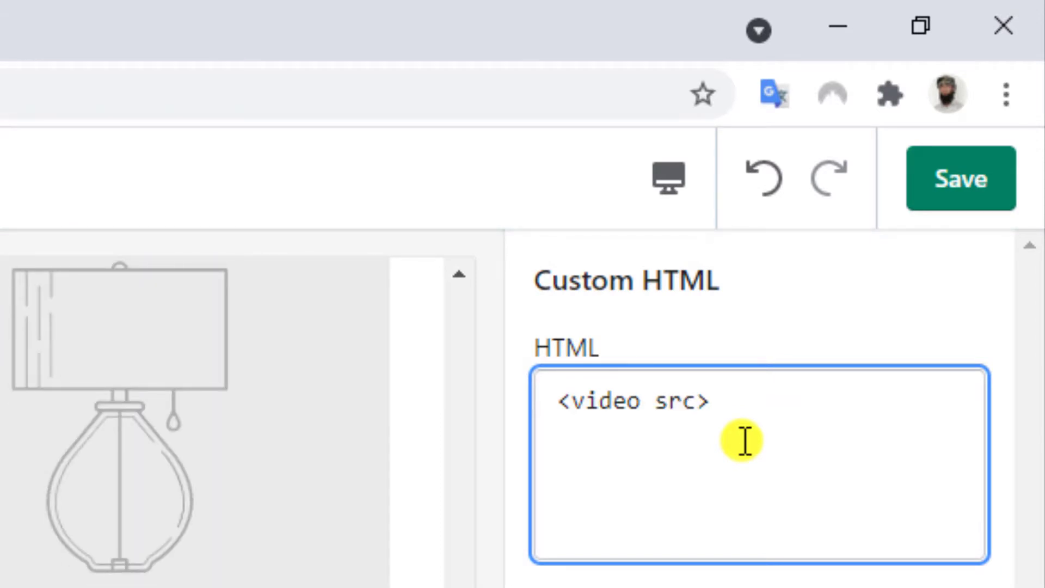